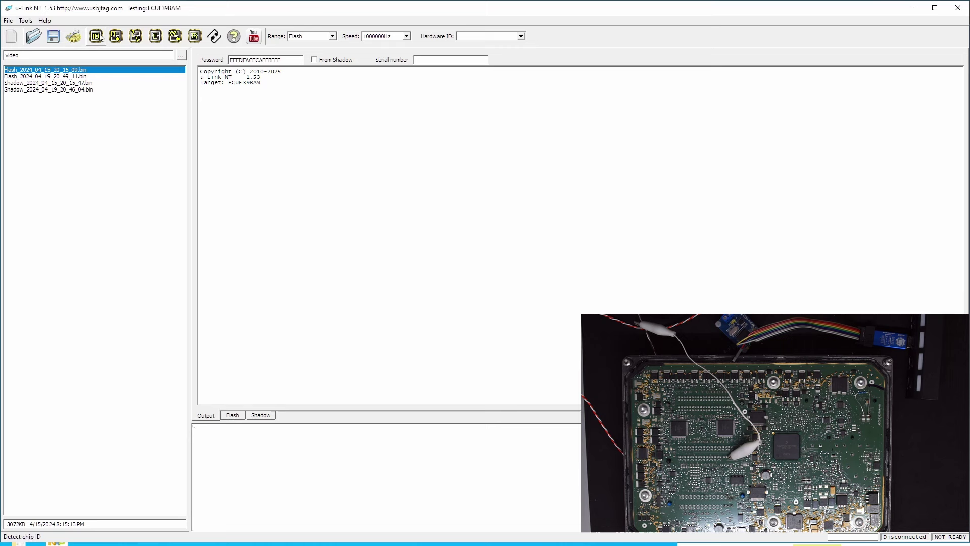
# Set the target to ECUE39BAM under the CAN protocol in the Config dialog and confirm.
pyautogui.click(75, 38)
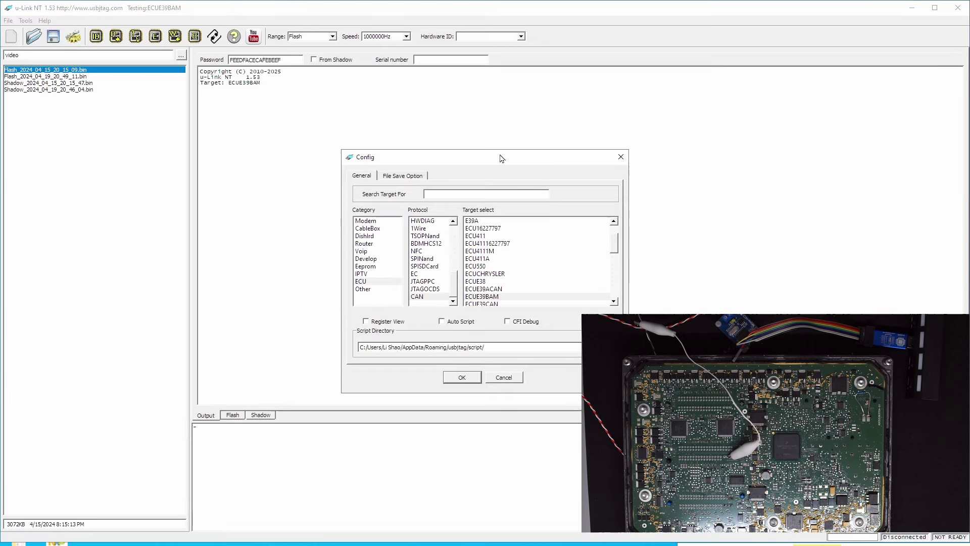
pyautogui.click(445, 289)
pyautogui.click(435, 299)
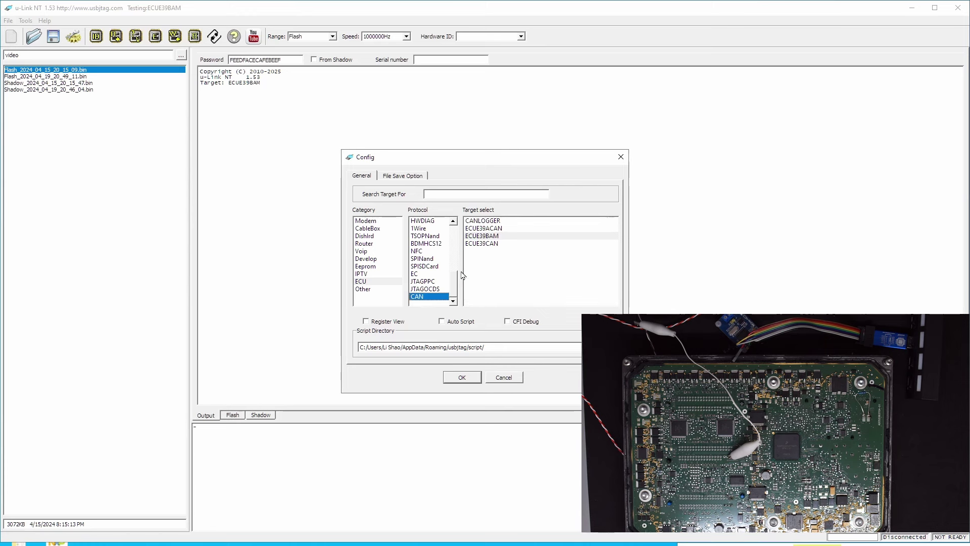
pyautogui.click(483, 238)
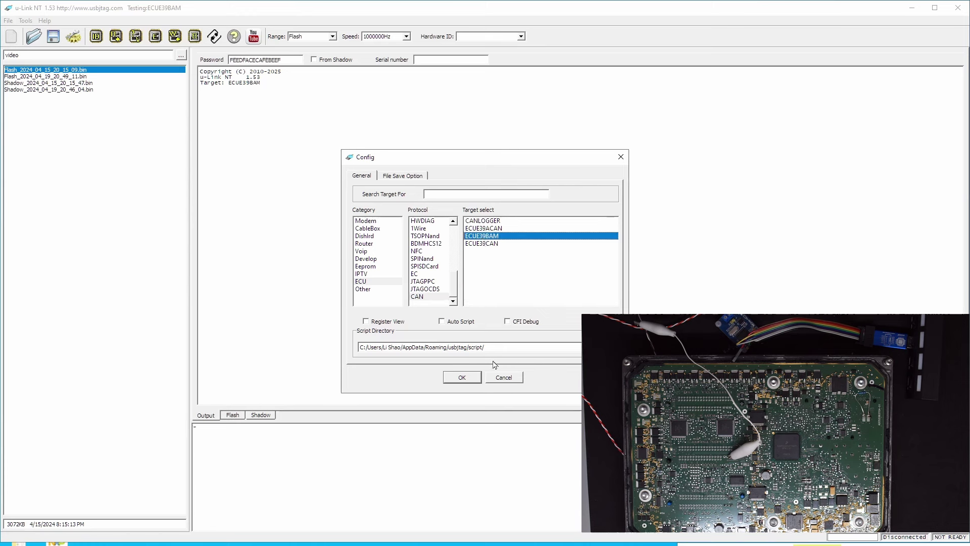
pyautogui.click(461, 379)
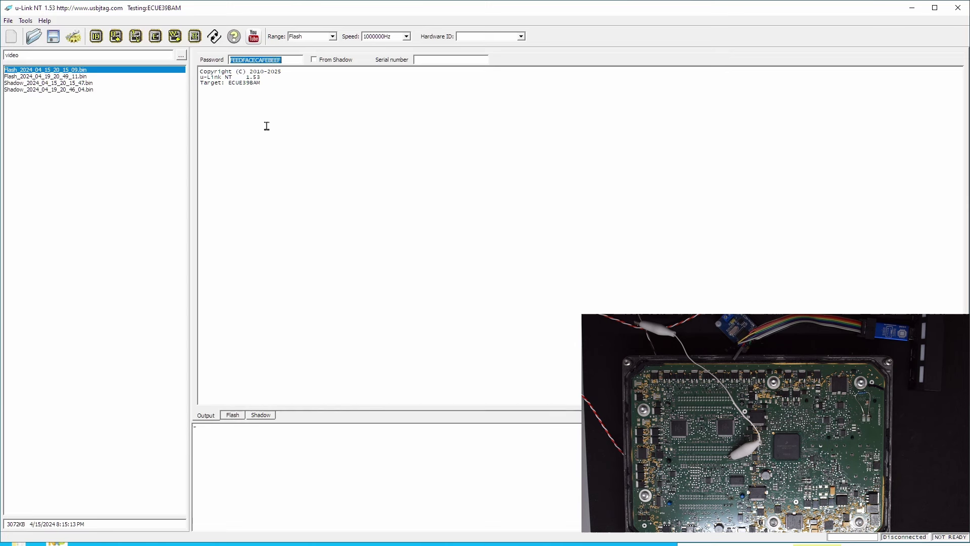
# Load Shadow_2024_04_15_20_15_47.bin from the Shadow tab and return to the output log.
pyautogui.click(260, 415)
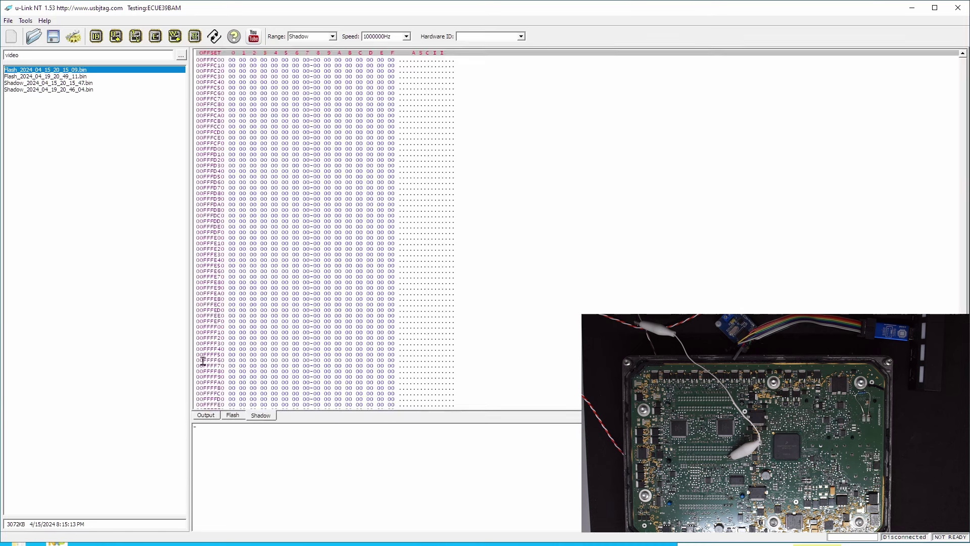
pyautogui.click(35, 83)
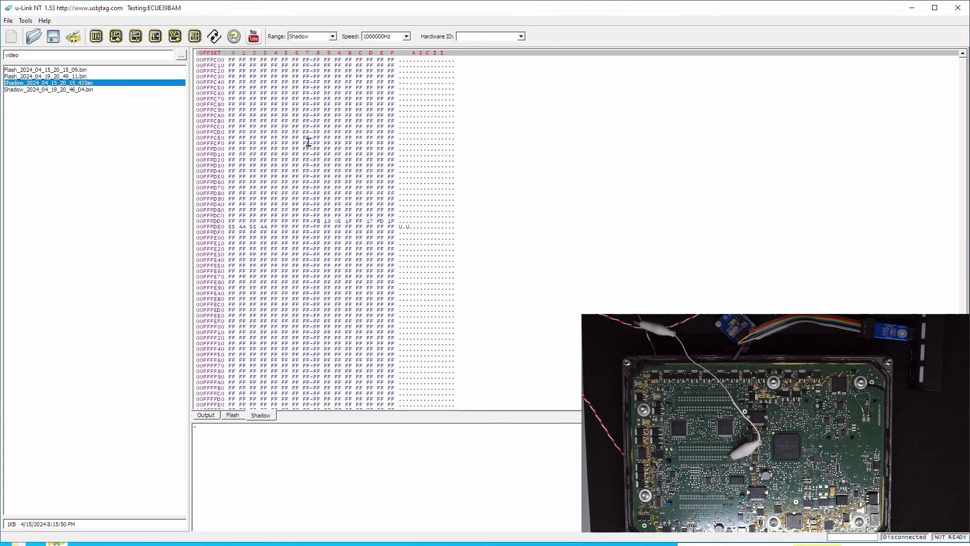
pyautogui.click(206, 416)
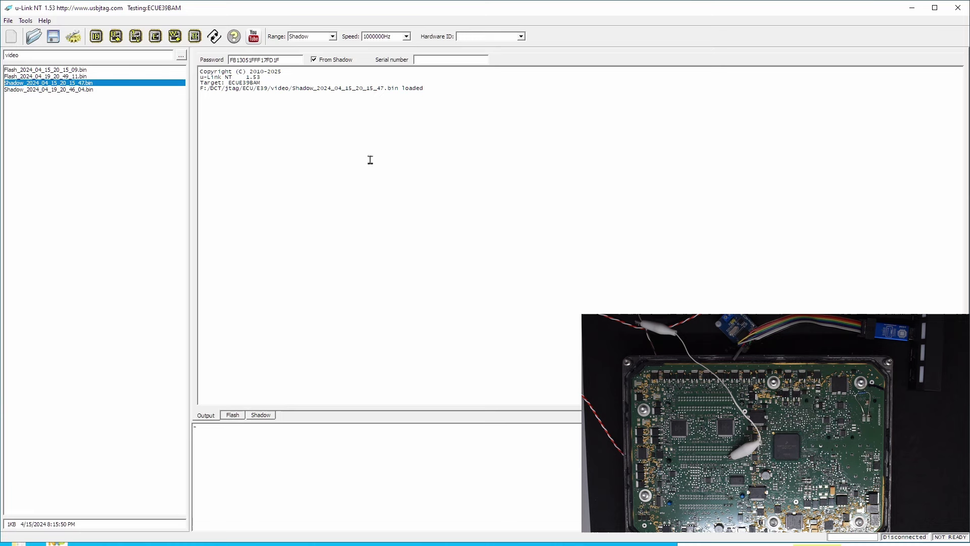
# Inspect the shadow hex dump and its context options, then return to the output log.
pyautogui.click(272, 417)
pyautogui.rightClick(339, 252)
pyautogui.click(353, 260)
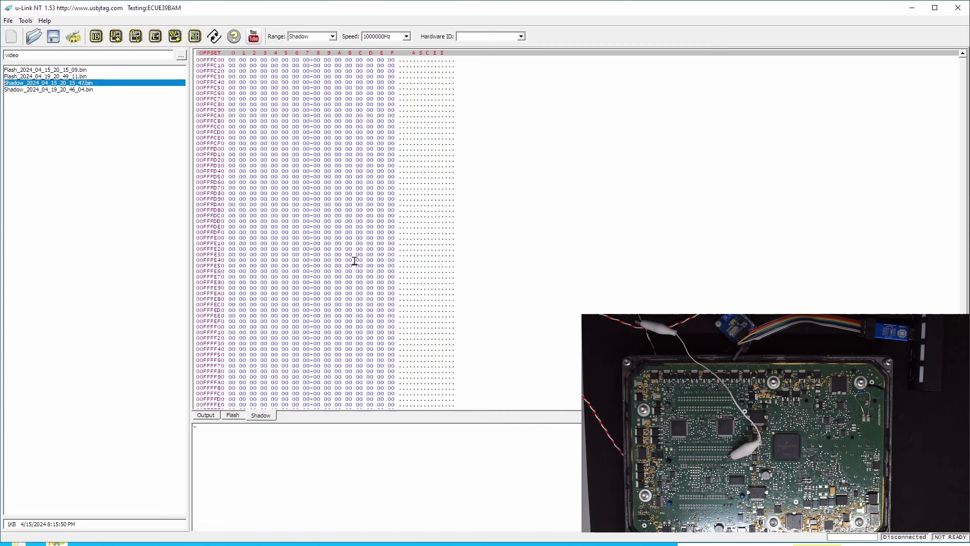
pyautogui.click(203, 417)
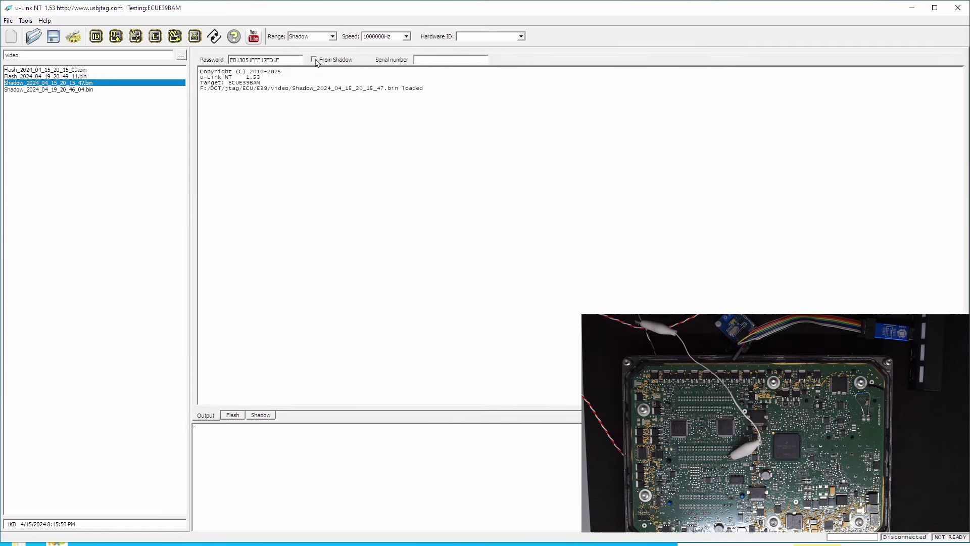
# Take the password From Shadow and paste the ECU serial number into its field.
pyautogui.click(315, 60)
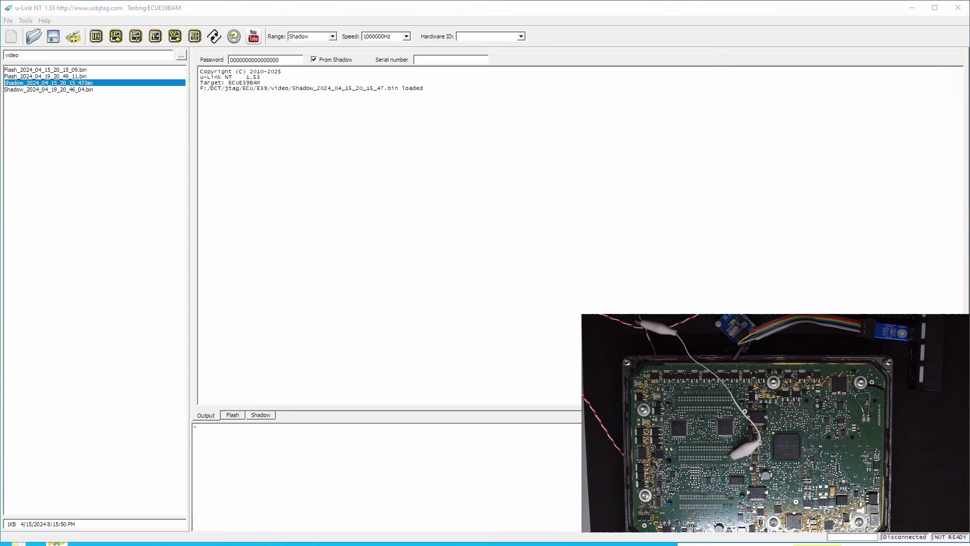
pyautogui.click(461, 64)
pyautogui.hotkey('ctrl', 'v')
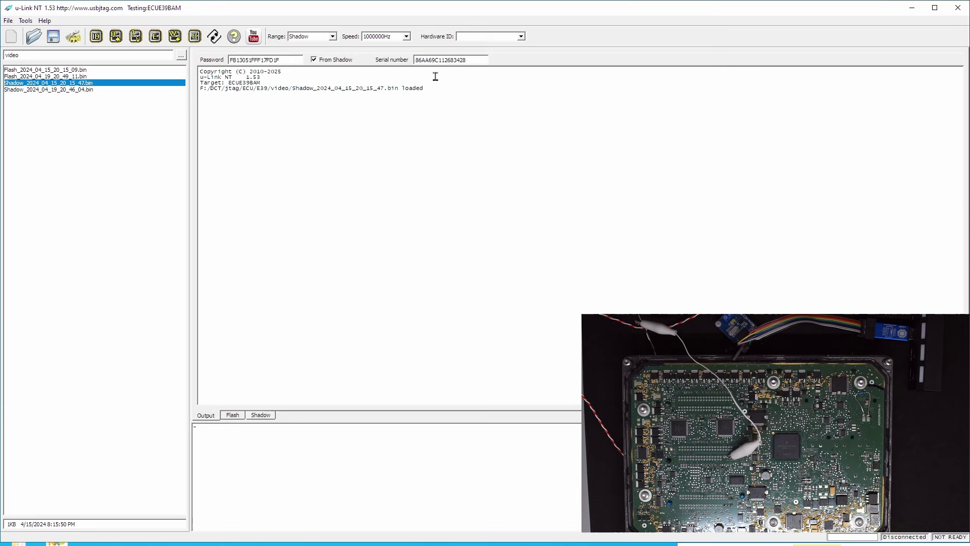
pyautogui.click(259, 414)
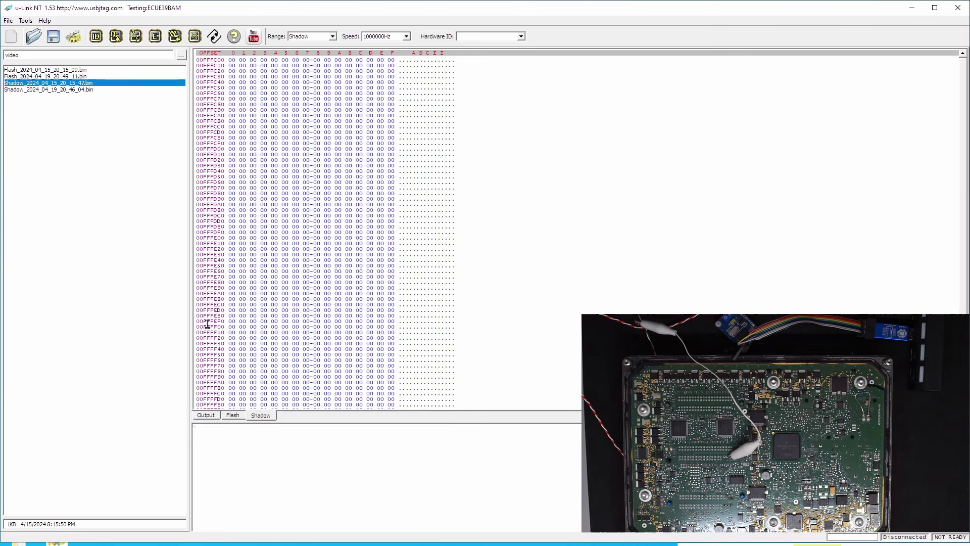
# Detect the chip ID, logging MCU ID 5566 and Code Flash at 00000000.
pyautogui.click(206, 416)
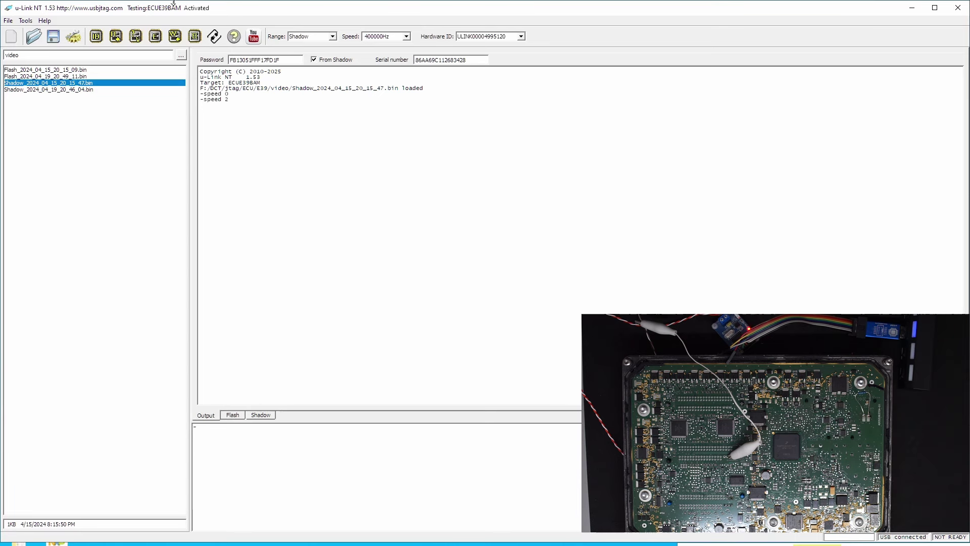
pyautogui.click(97, 37)
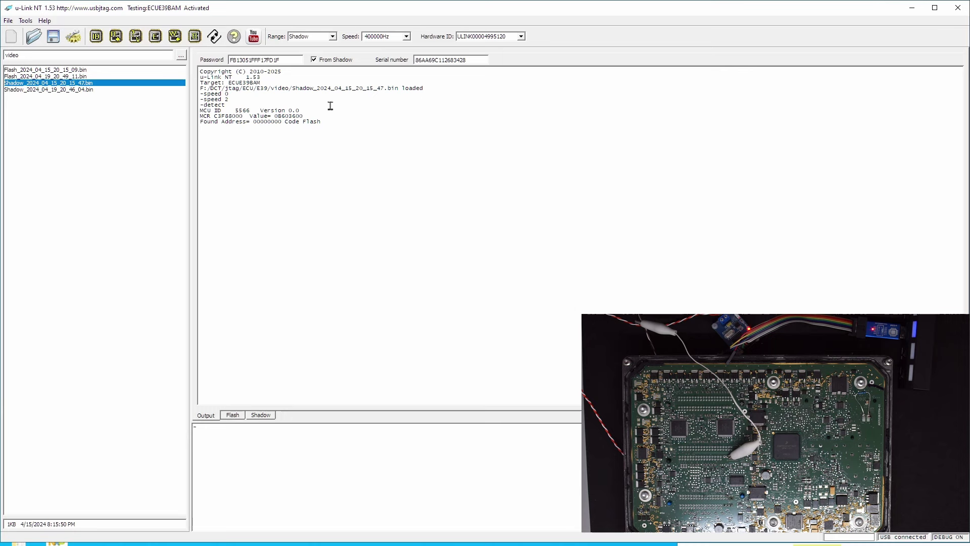
# Load Flash_2024_04_19_20_49_11.bin (3072KB) as flash data from the Flash tab.
pyautogui.click(229, 415)
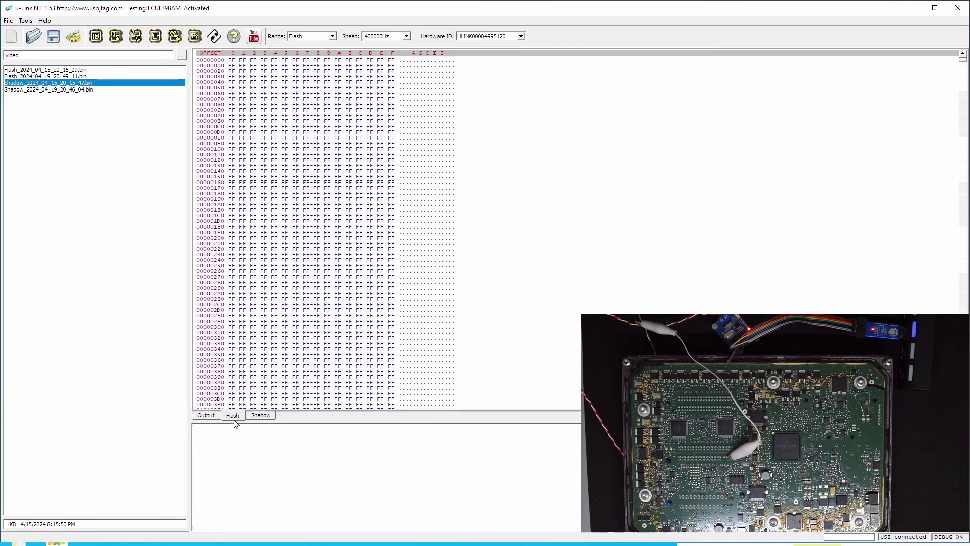
pyautogui.click(79, 76)
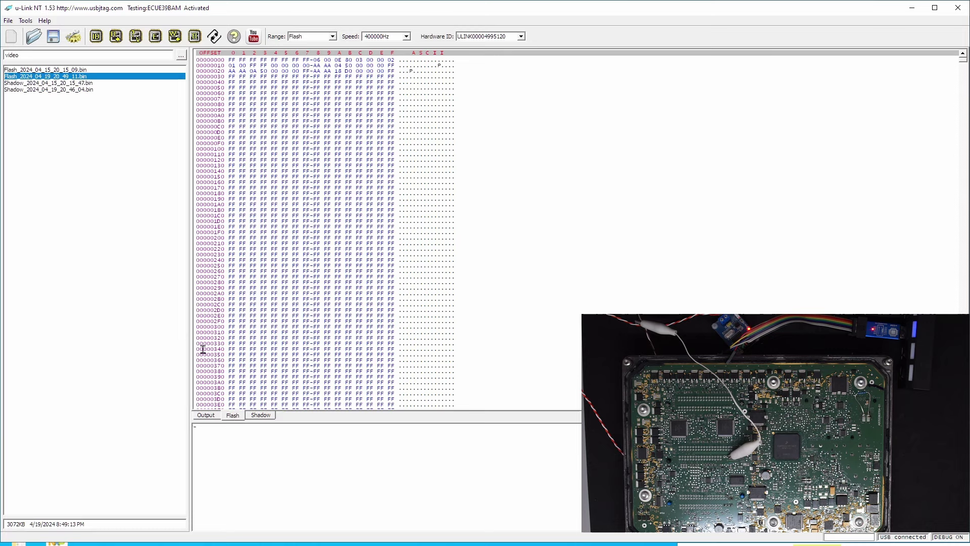
pyautogui.click(211, 415)
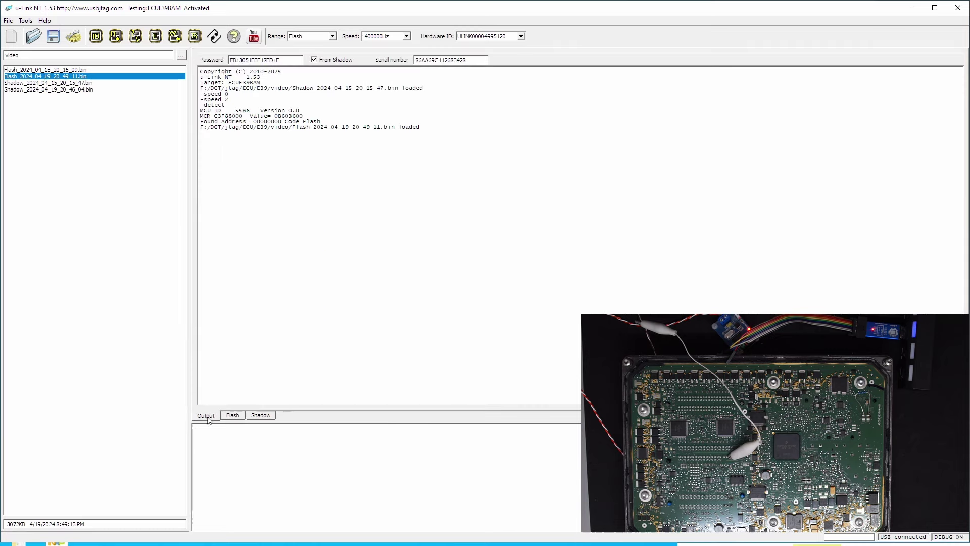
# Erase the ECU's flash memory, accepting the erase warning.
pyautogui.click(153, 40)
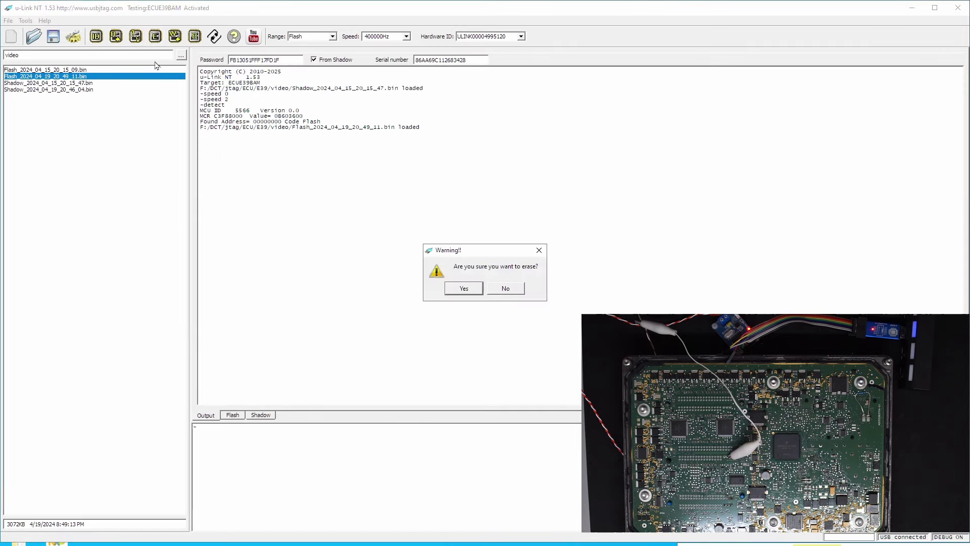
pyautogui.click(464, 287)
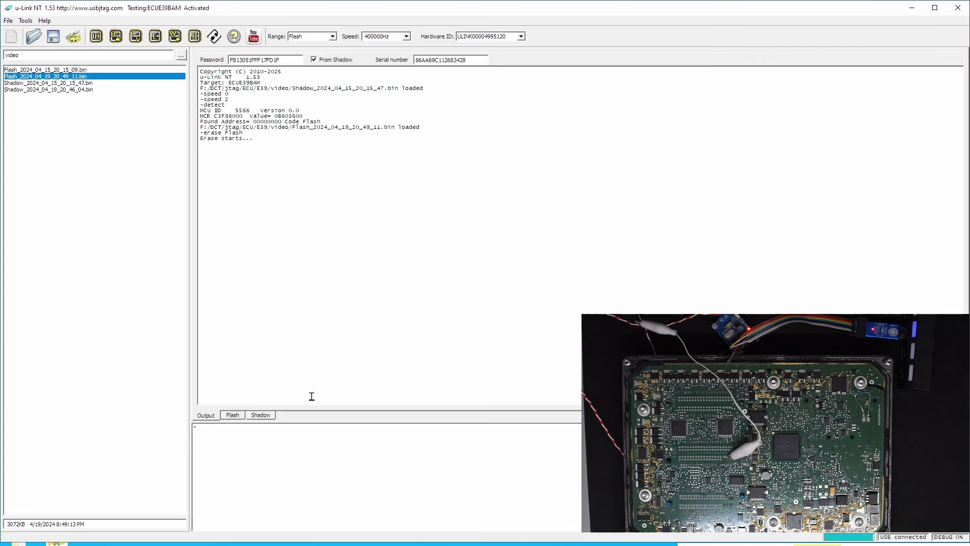
# Read the shadow memory from the ECU into the hex view, then show the output log.
pyautogui.click(258, 416)
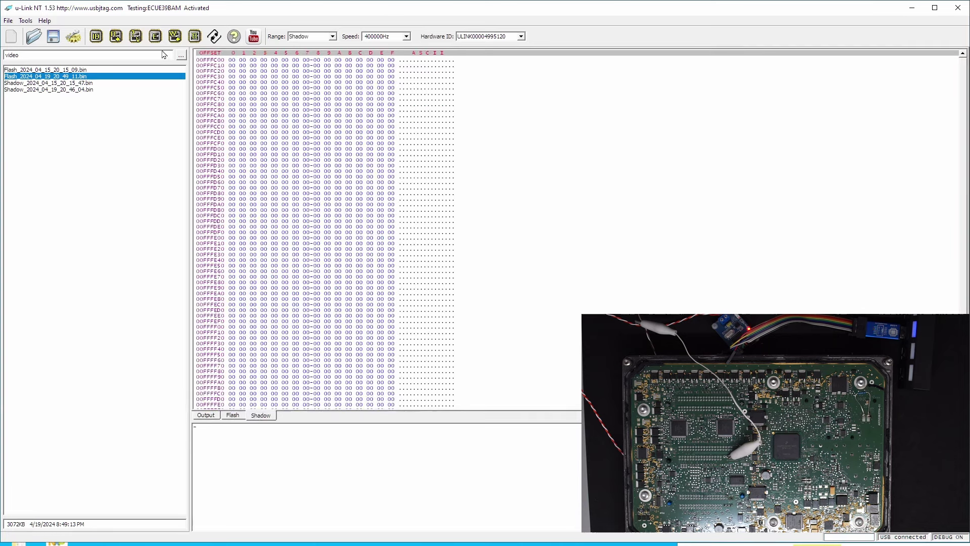
pyautogui.click(123, 43)
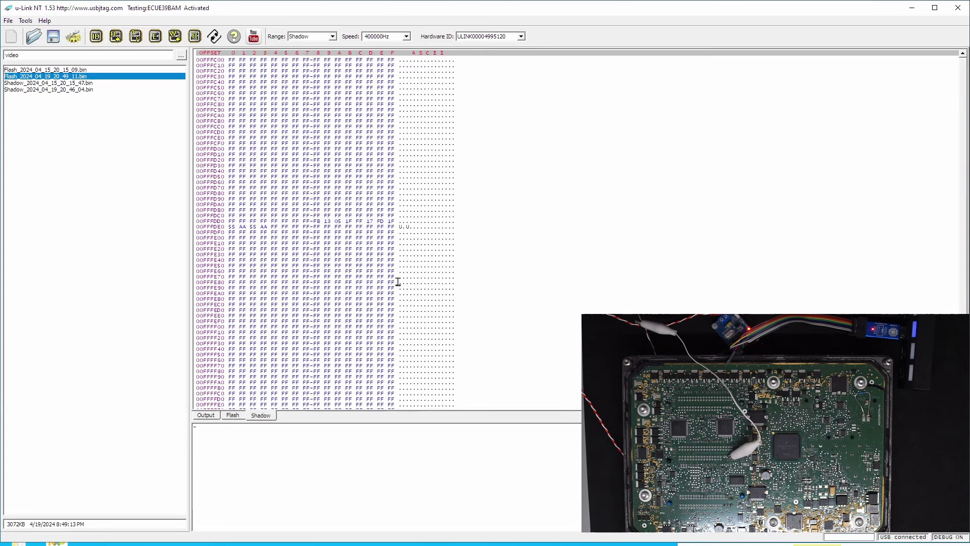
pyautogui.click(211, 418)
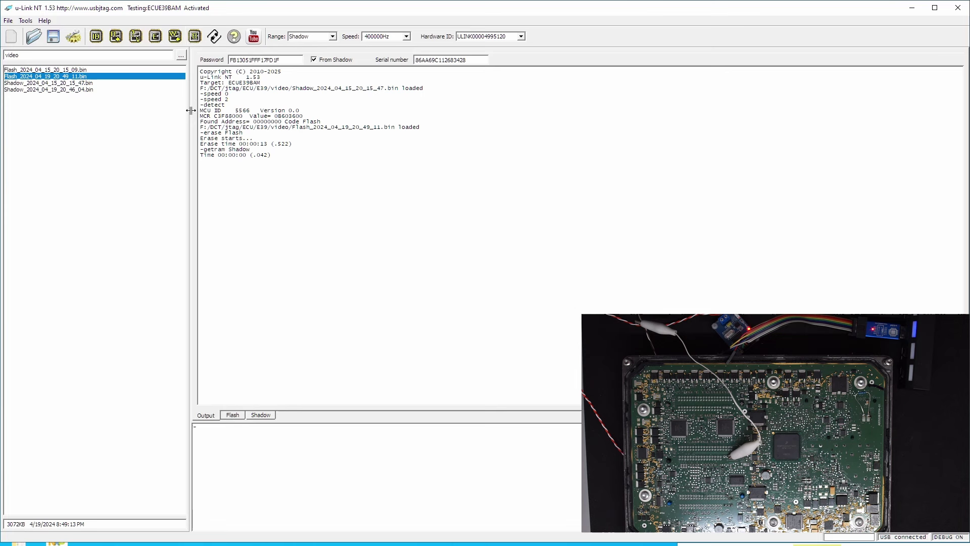
# Set the range to Flash and run a blank check, which logs Flash blanked.
pyautogui.click(334, 37)
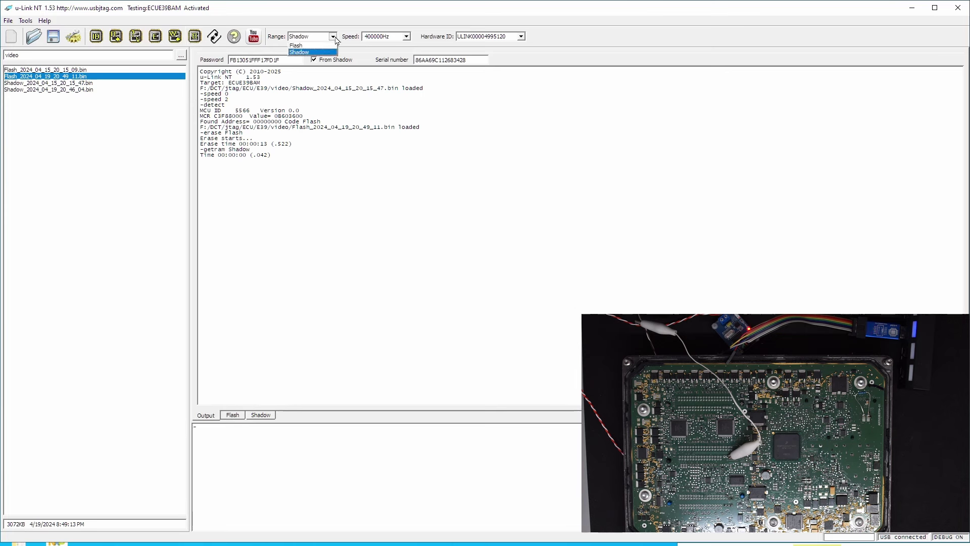
pyautogui.click(297, 46)
pyautogui.click(195, 36)
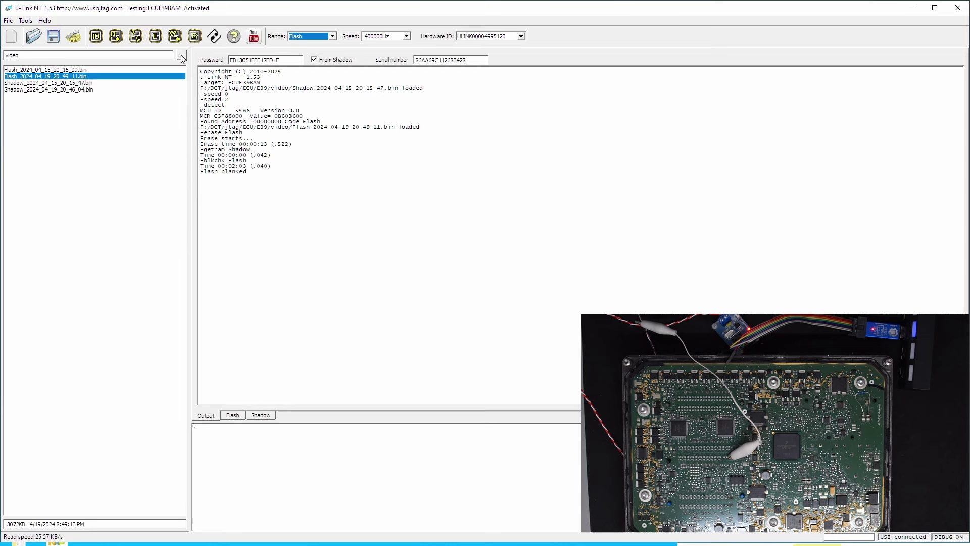
# Write Flash_2024_04_19_20_49_11.bin to the ECU flash, accepting the programming warning.
pyautogui.click(175, 36)
pyautogui.click(464, 289)
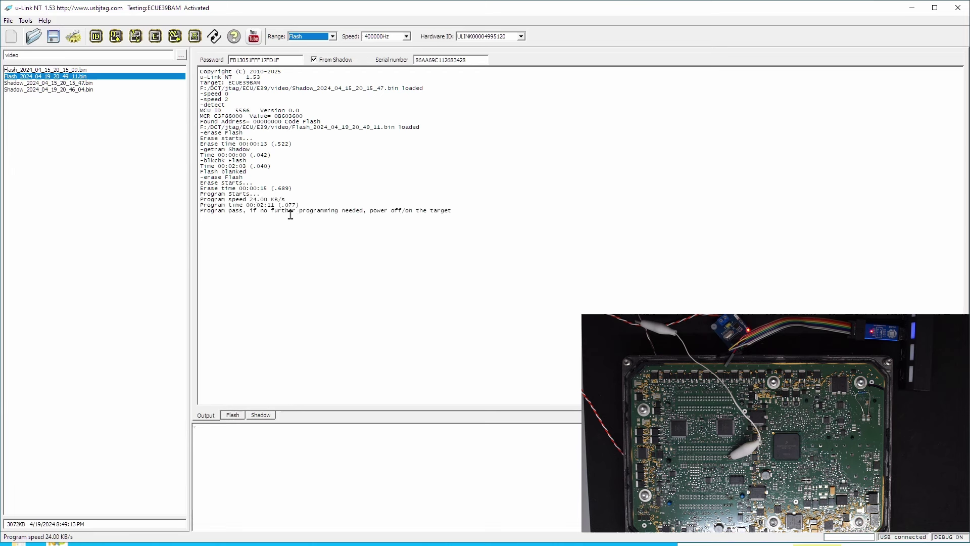
# Verify the ECU flash against the loaded Flash_2024_04_19_20_49_11.bin file.
pyautogui.click(135, 37)
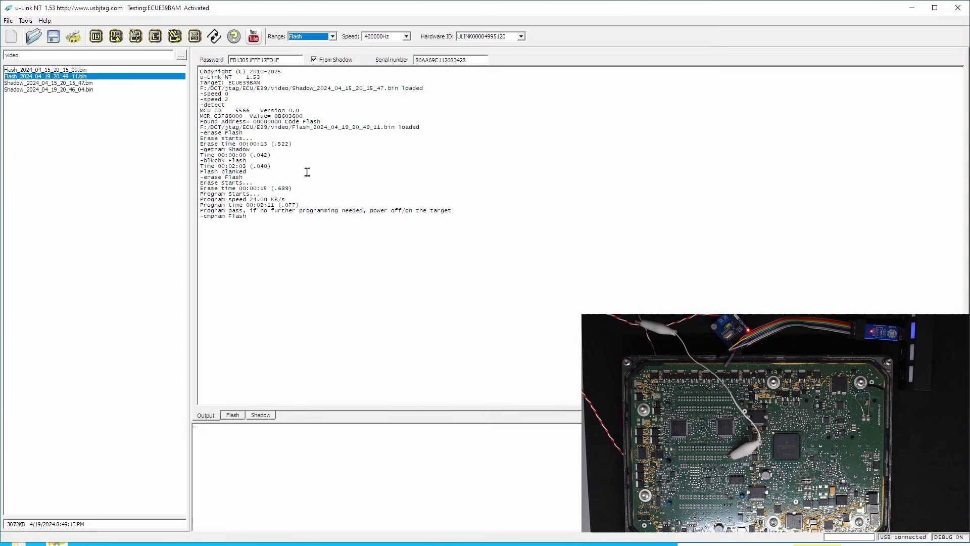